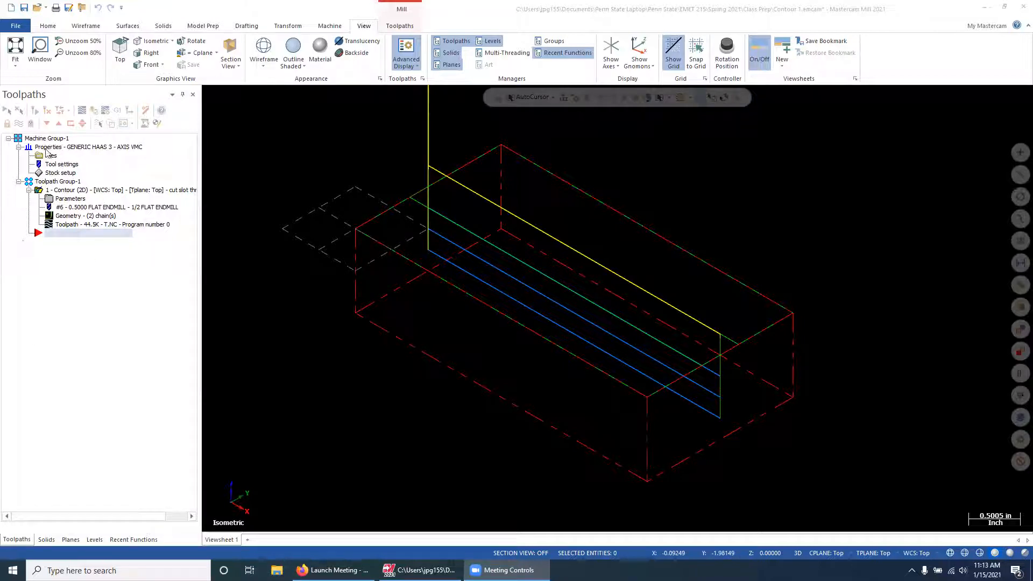
Hide the displayed toolpath of the Contour (2D) operation
left_click(18, 124)
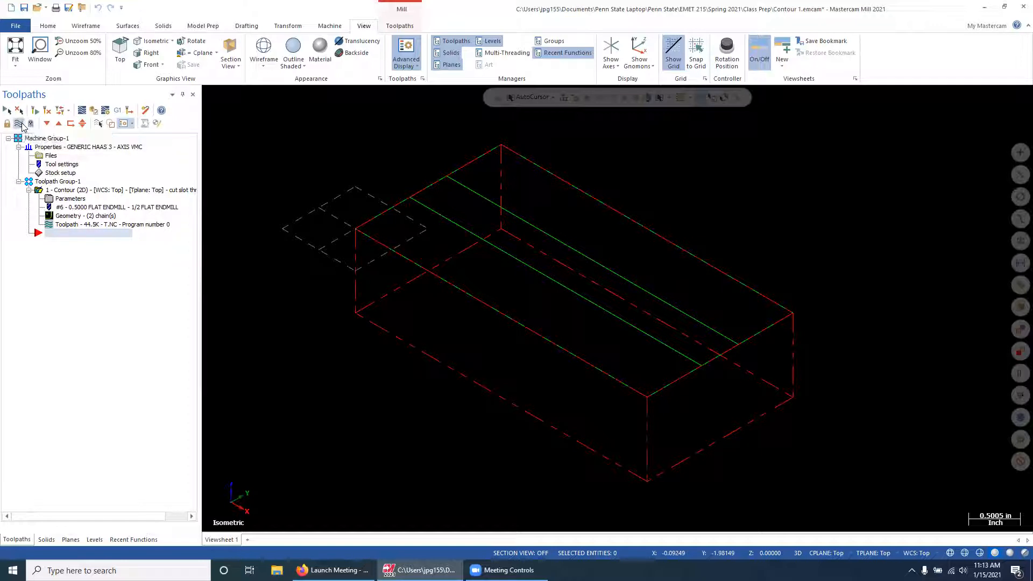
left_click(19, 124)
left_click(20, 124)
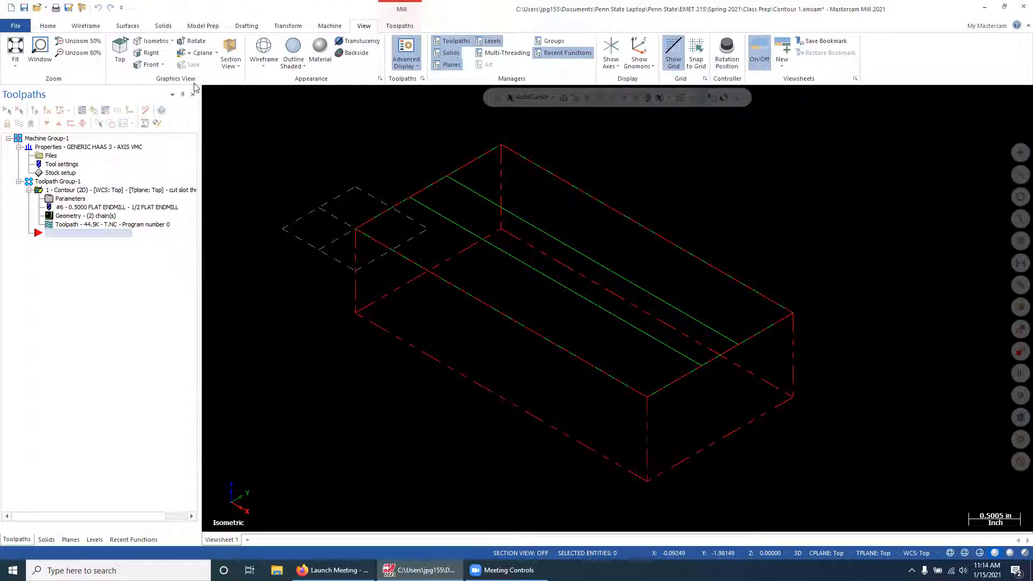
Delete both slot lines across the block, including their toolpath-associated geometry
left_click(120, 51)
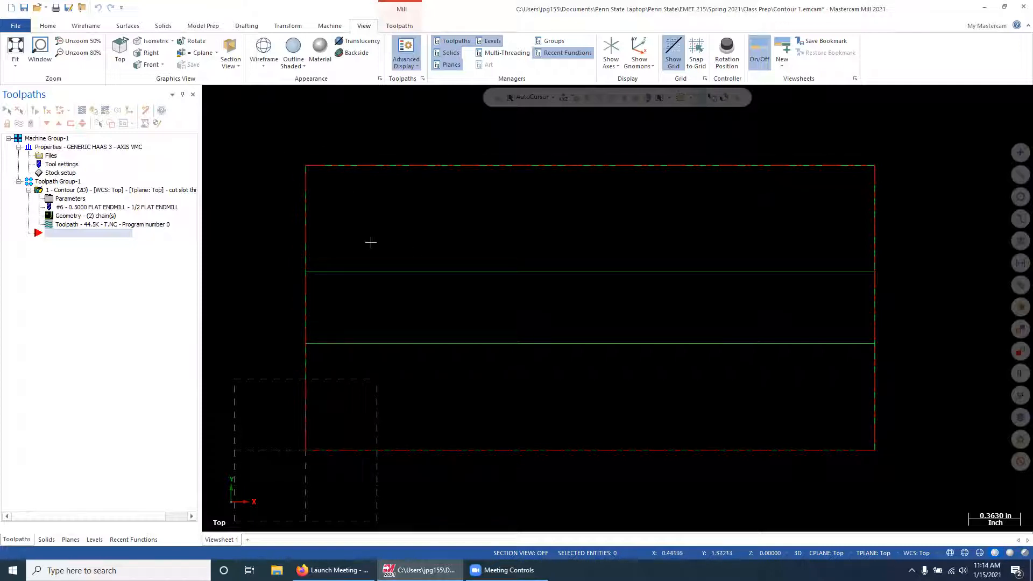
left_click(372, 272)
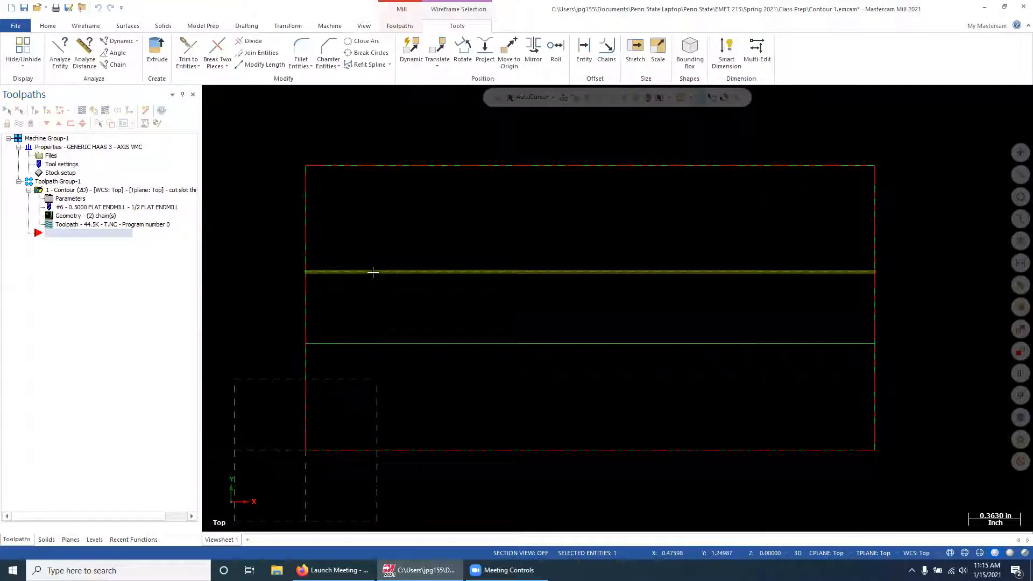
key("Delete")
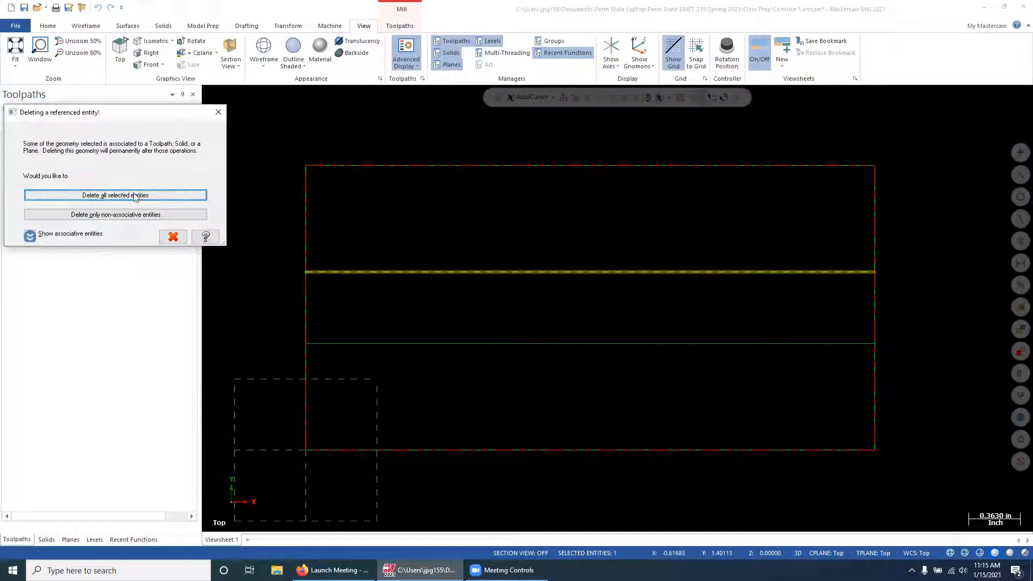
left_click(136, 196)
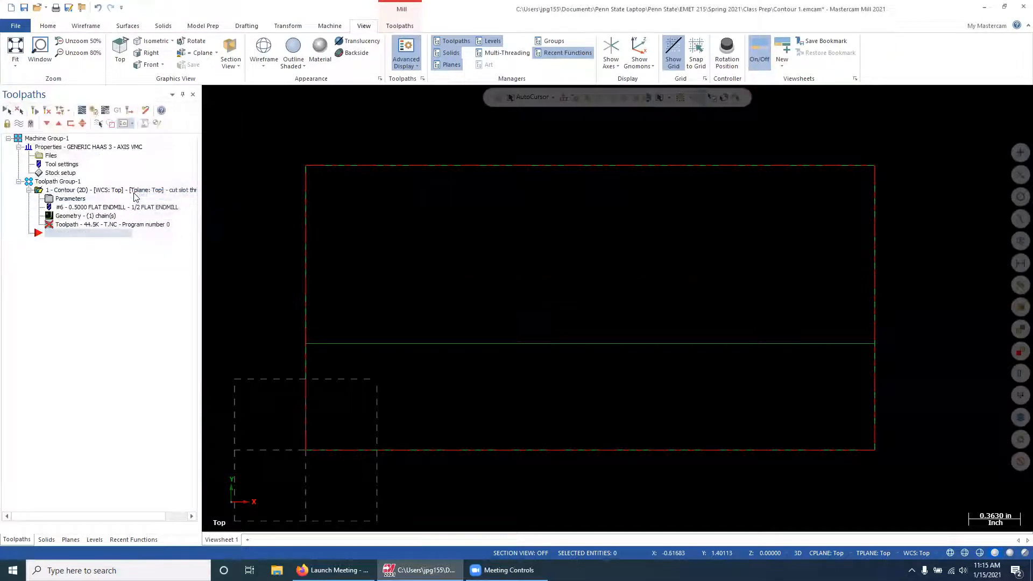
left_click(378, 343)
key("Delete")
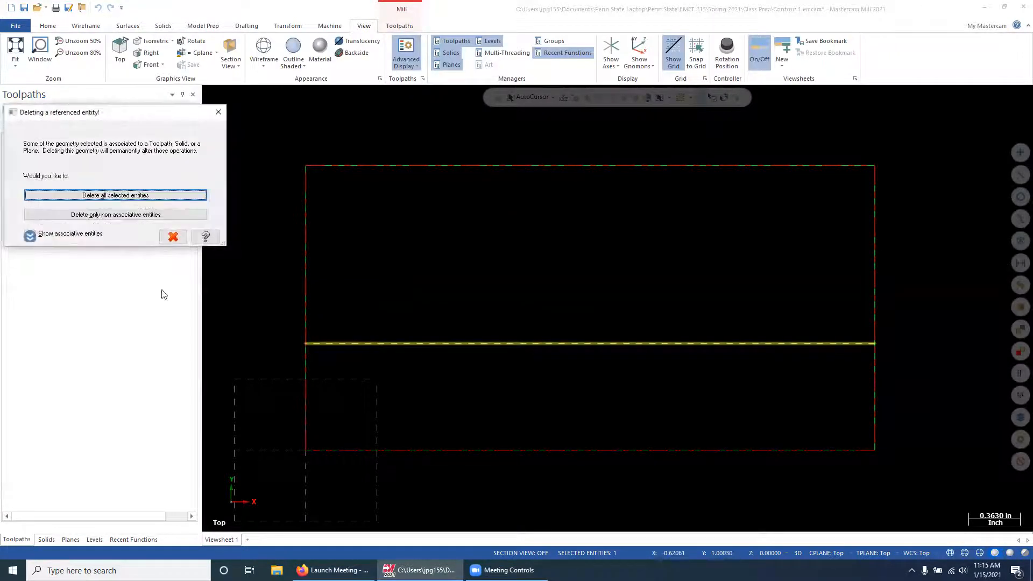
left_click(94, 195)
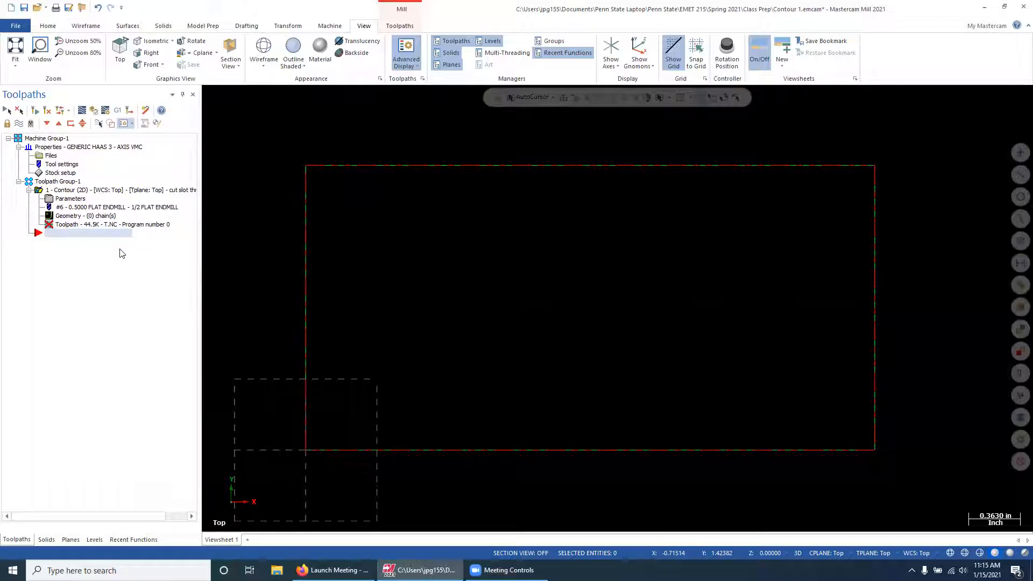
Draw a 4.0 in line lengthwise through the block's centre, joining the midpoints of its two short edges
left_click(85, 25)
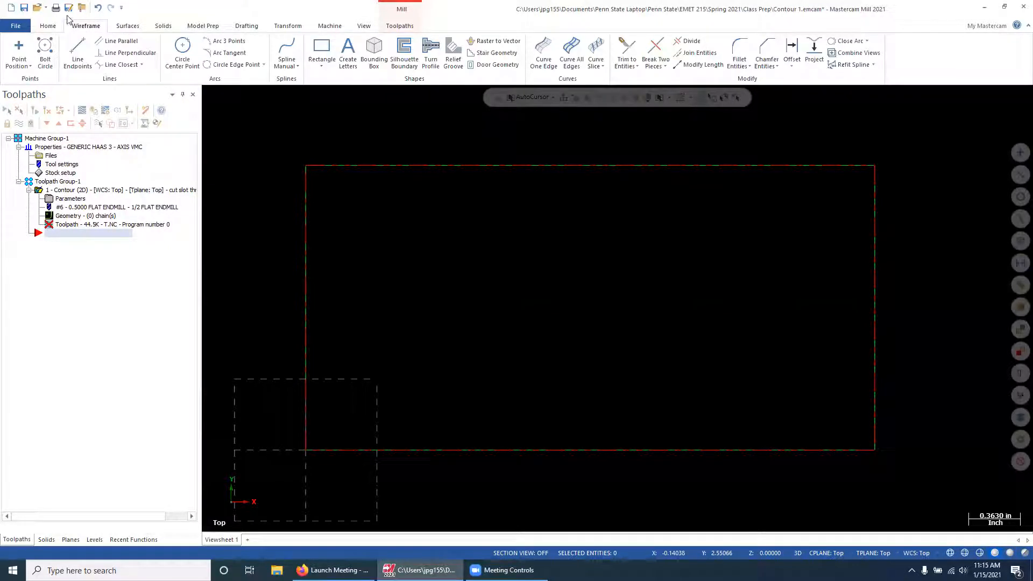
left_click(78, 52)
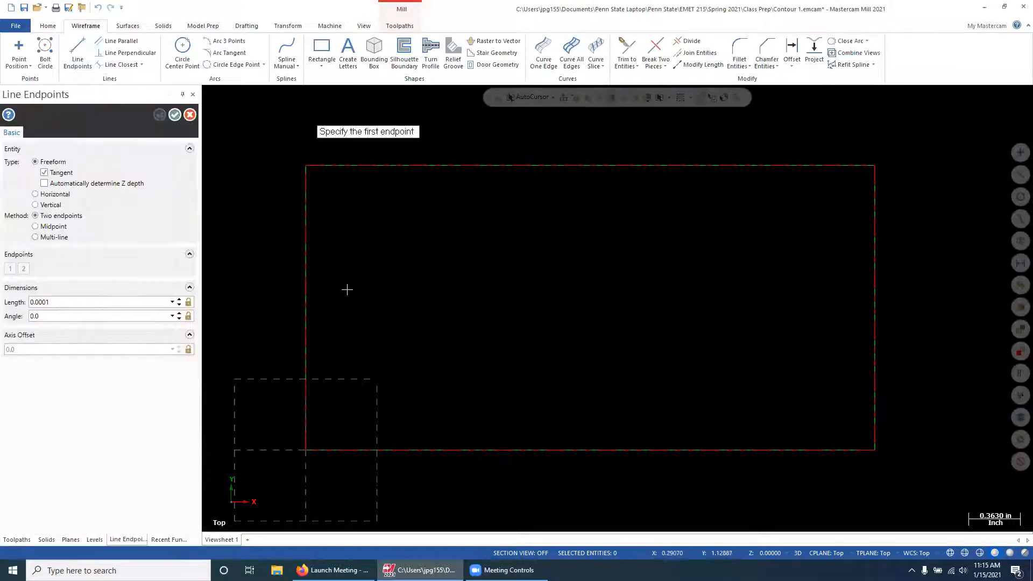
left_click(307, 309)
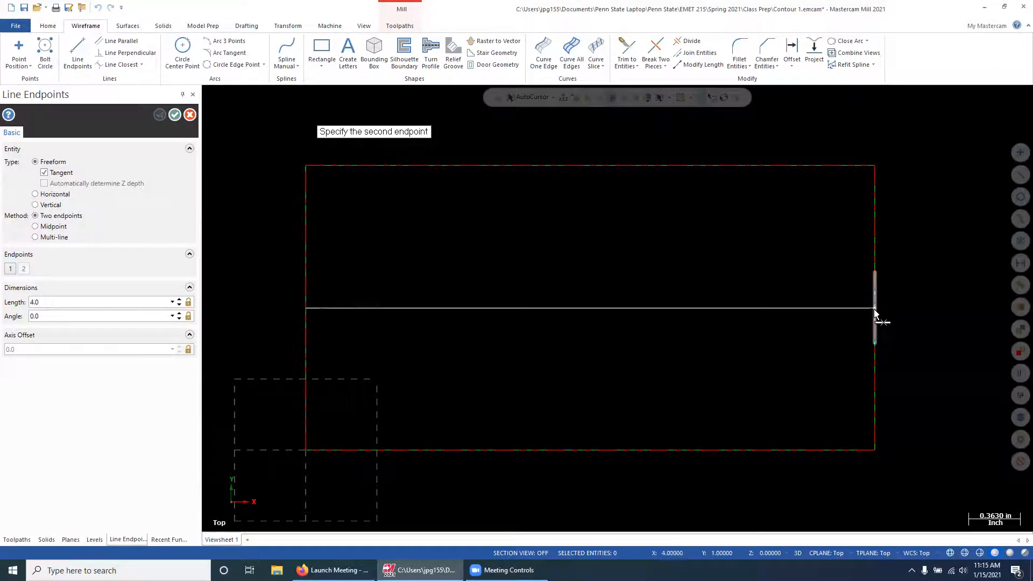
left_click(874, 308)
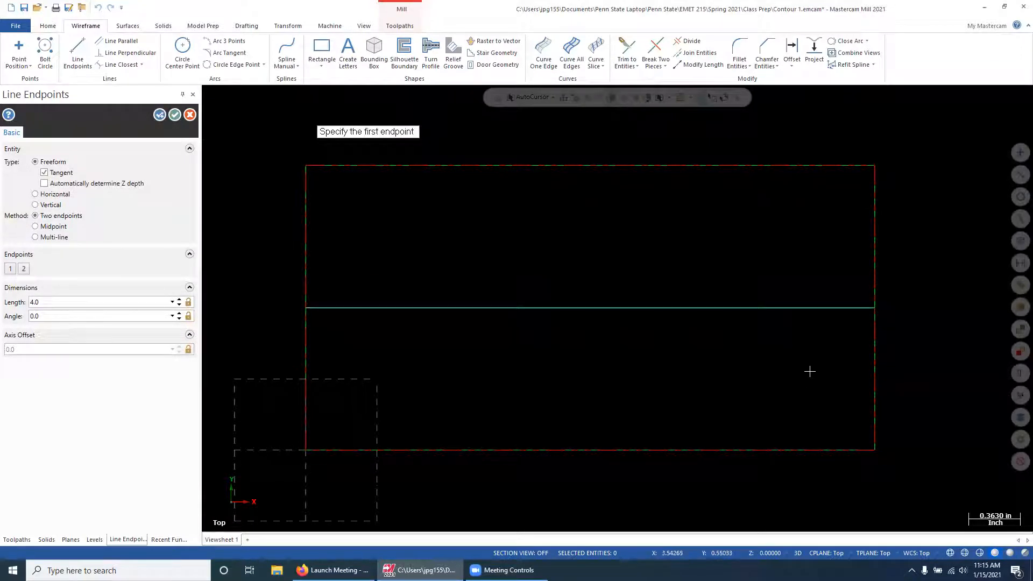
left_click(174, 114)
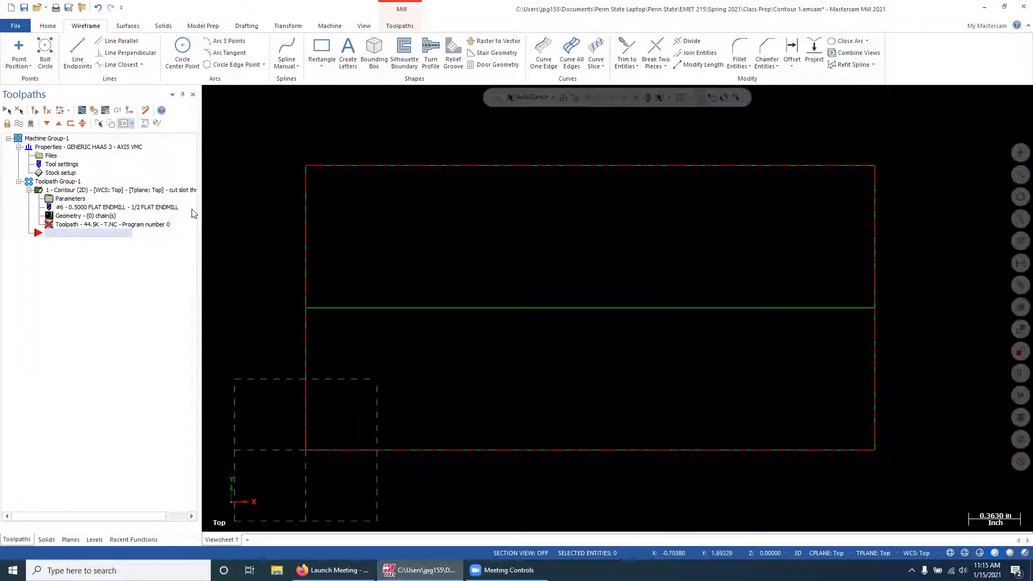
Add the centre line as a single chain to the contour operation's geometry and regenerate the toolpath
left_click(90, 217)
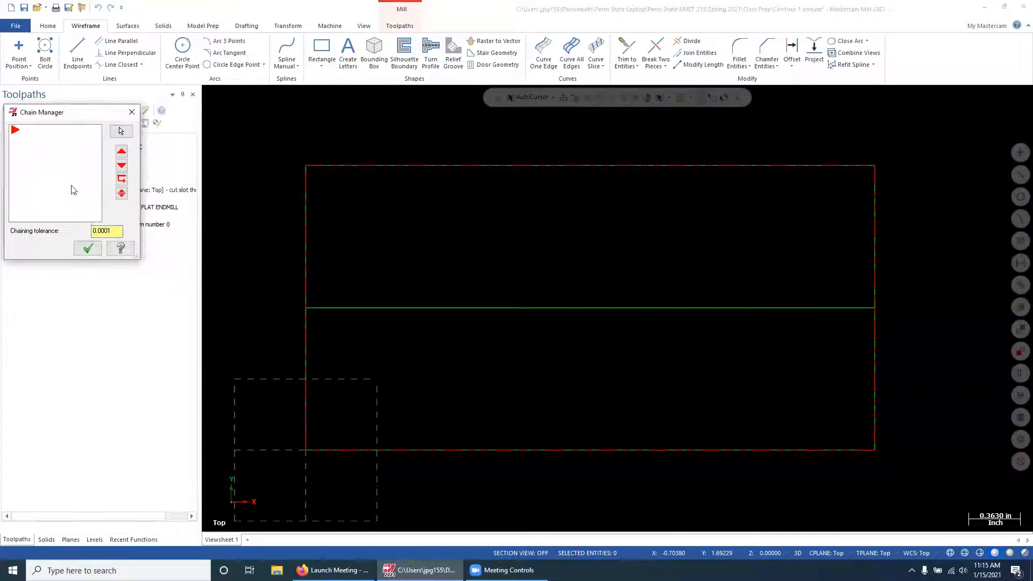
right_click(45, 155)
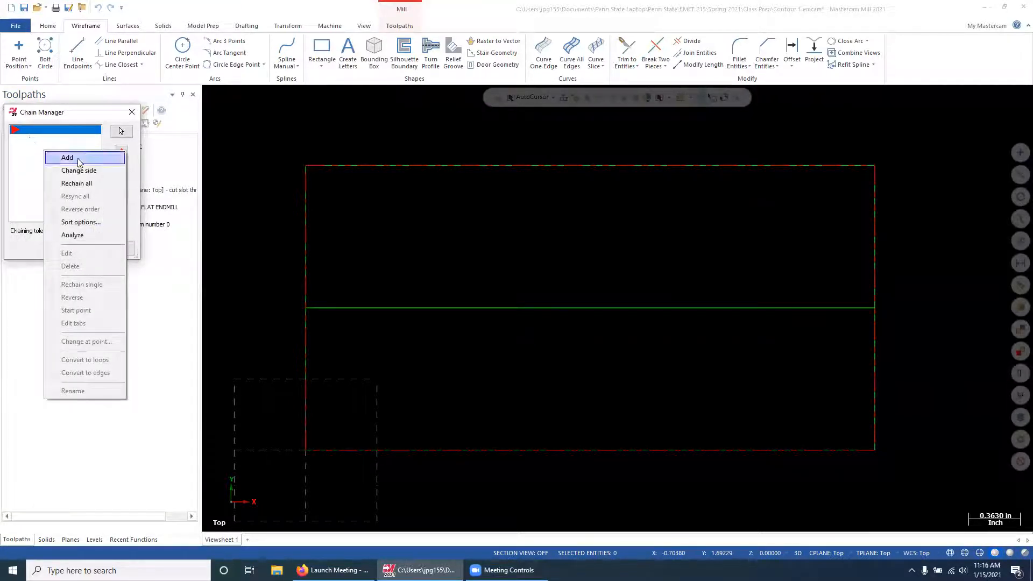
left_click(68, 159)
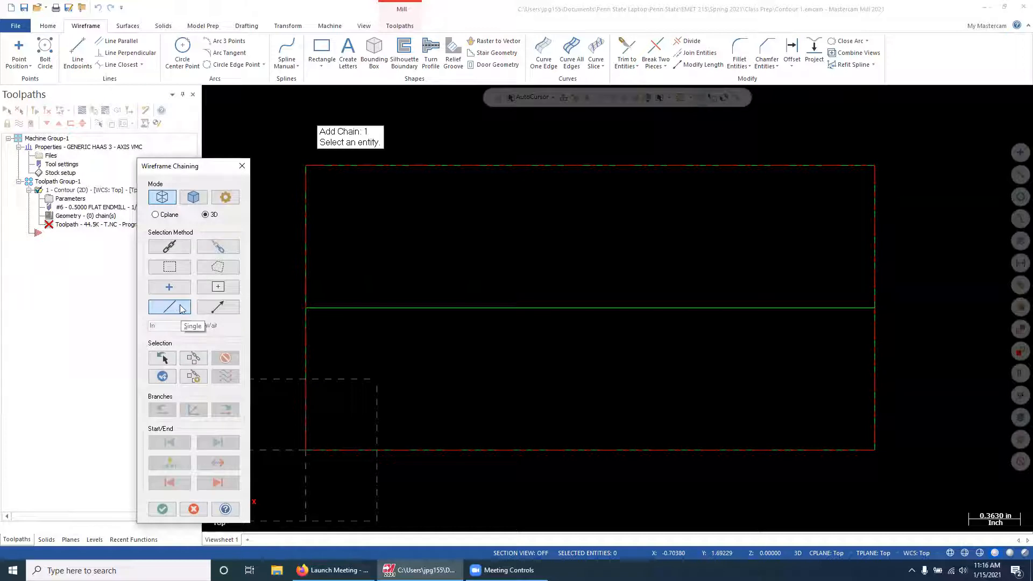
left_click(335, 307)
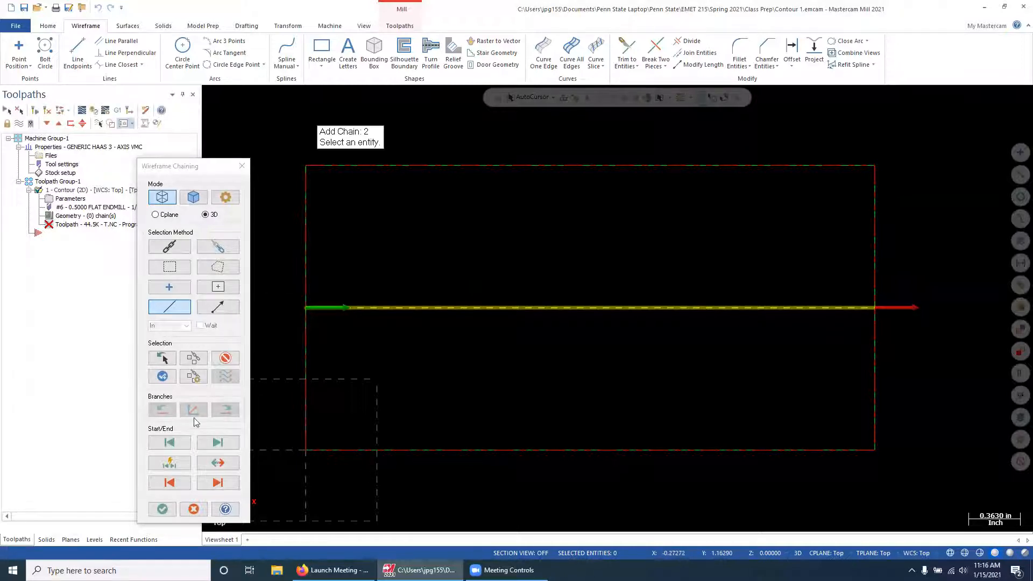
left_click(161, 509)
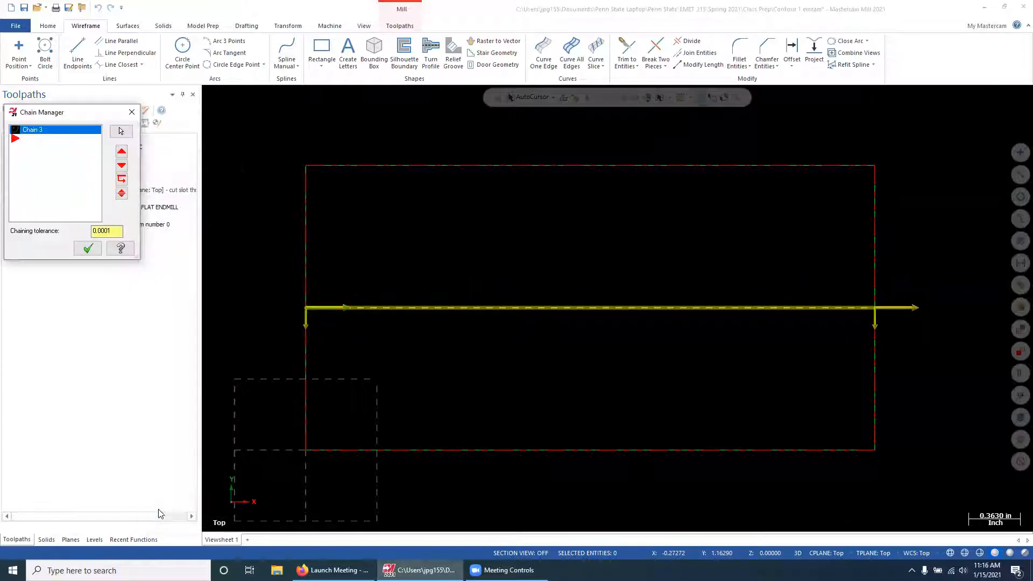
left_click(88, 248)
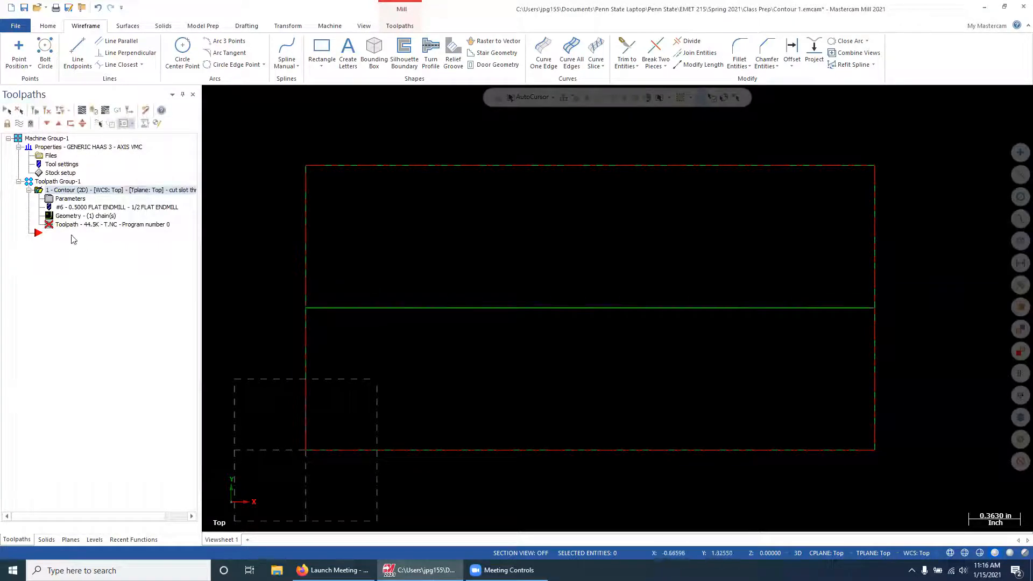
left_click(34, 111)
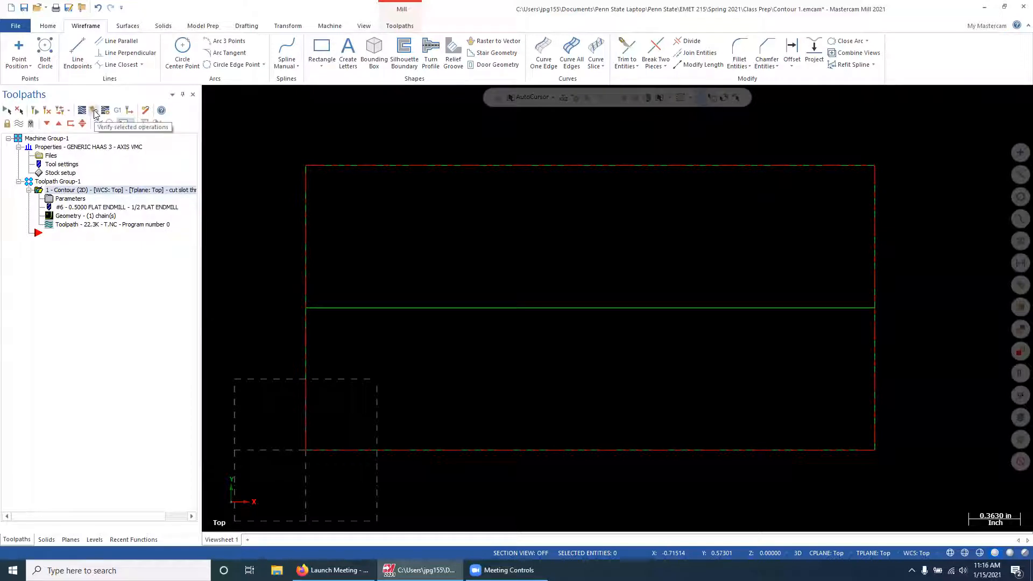
Verify the contour operation in isometric view, stepping through the simulated cut to the last move, and return to the part
left_click(94, 111)
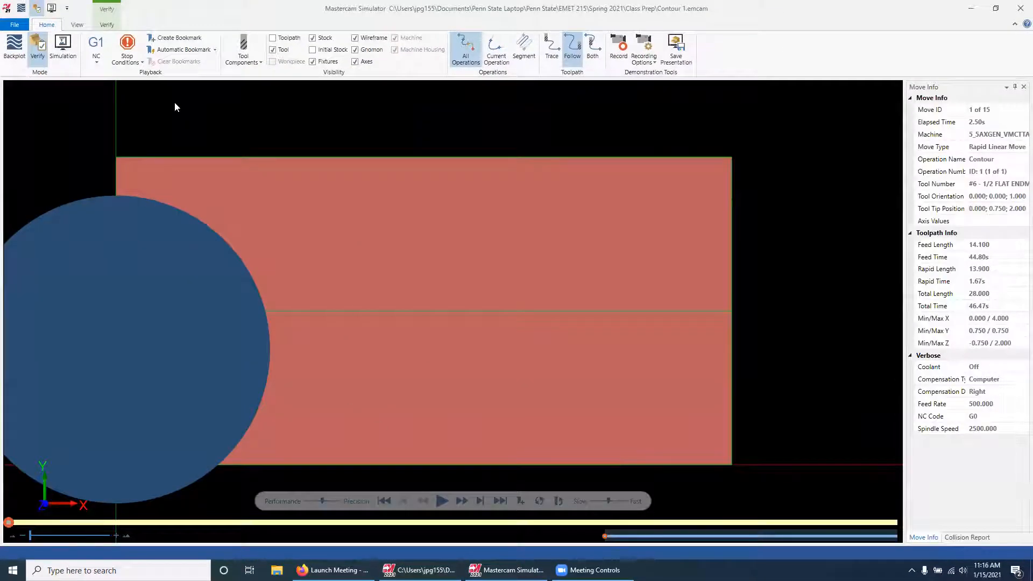
left_click(76, 26)
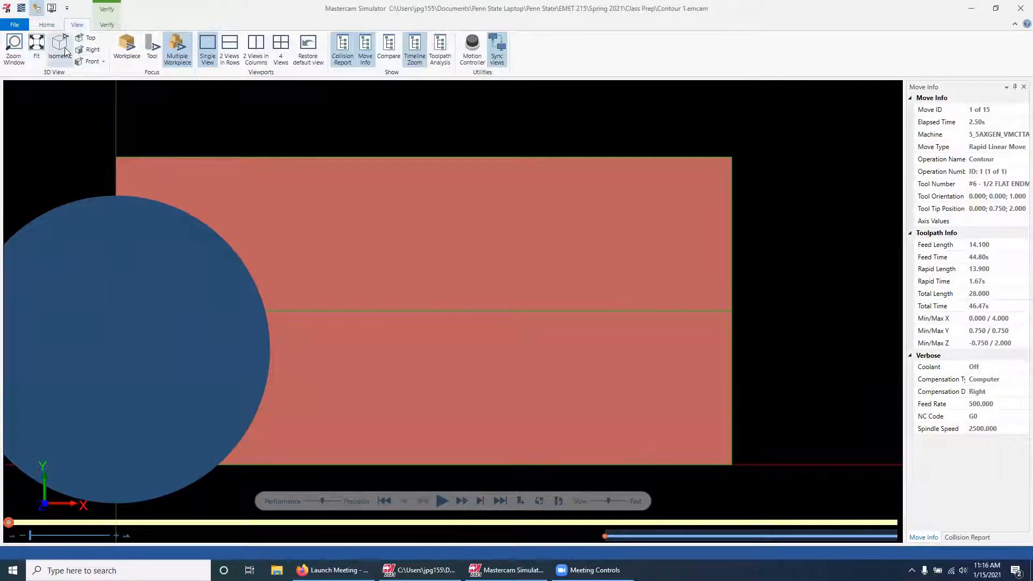
left_click(64, 49)
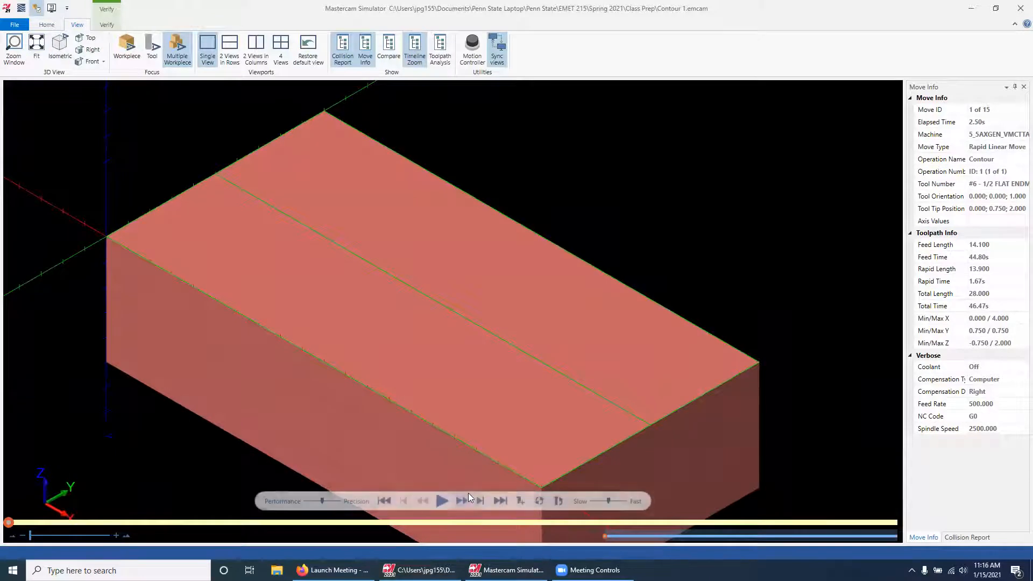
left_click(461, 500)
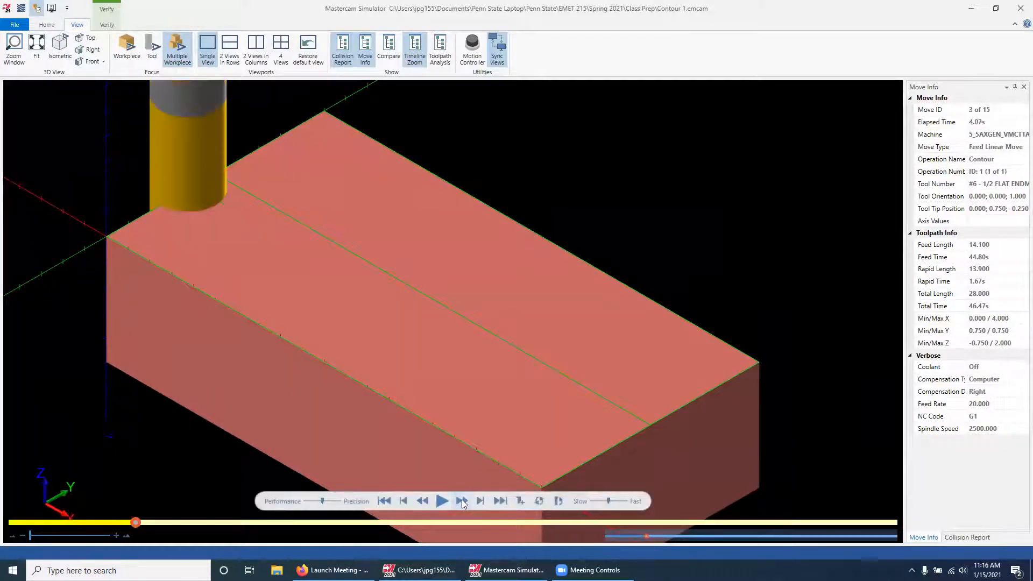
left_click(461, 500)
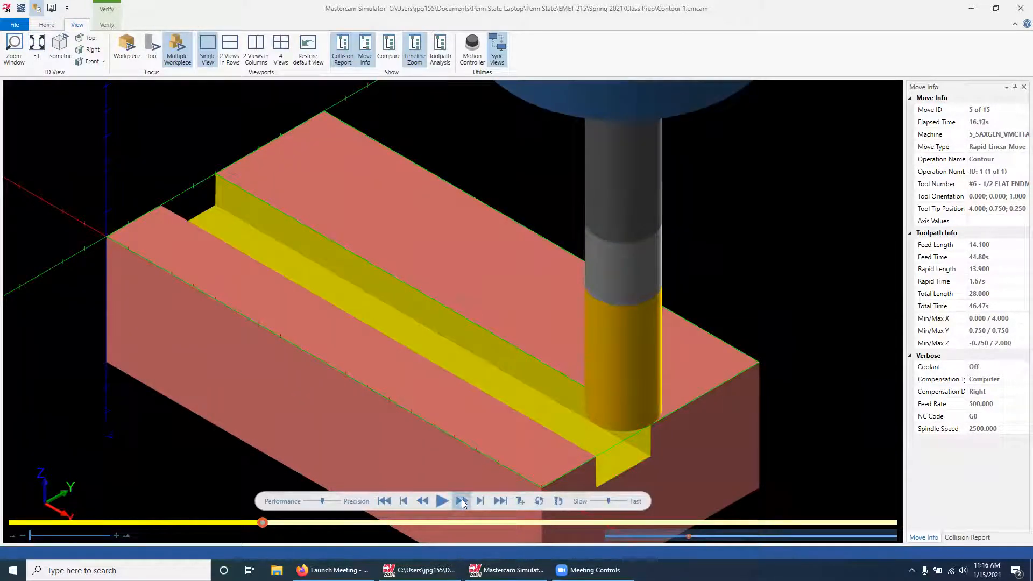
left_click(461, 501)
left_click(462, 502)
left_click(462, 502)
left_click(461, 503)
left_click(461, 503)
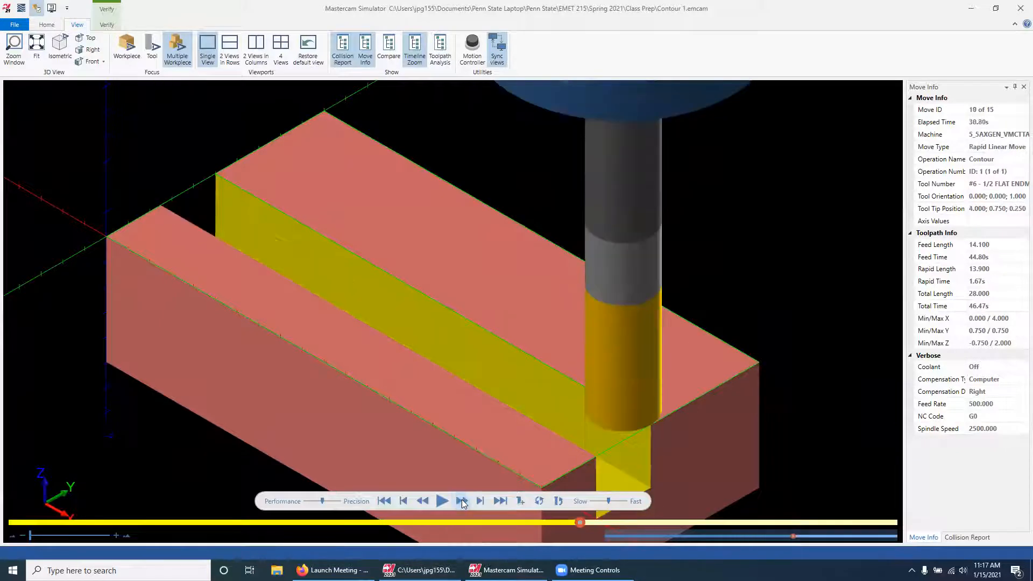
left_click(462, 502)
left_click(461, 500)
left_click(461, 501)
left_click(461, 500)
left_click(462, 501)
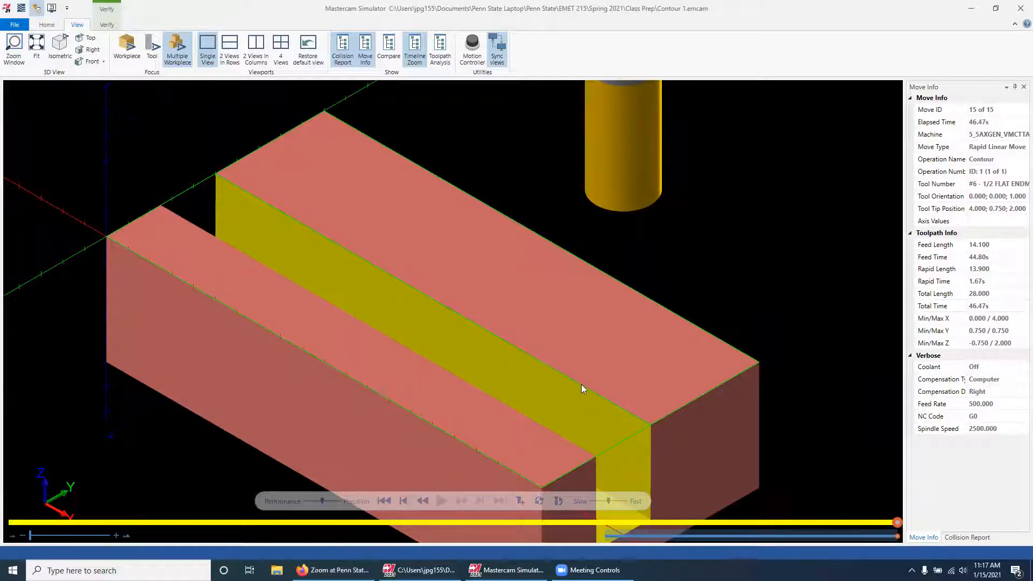
left_click(971, 8)
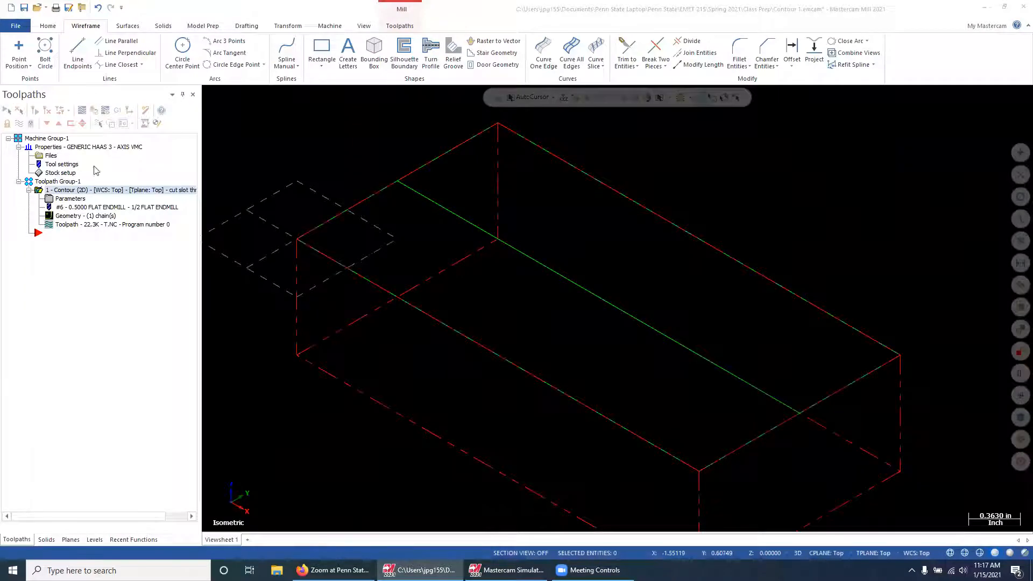
Set the contour operation's cutter compensation type to Off in its cut parameters
left_click(71, 198)
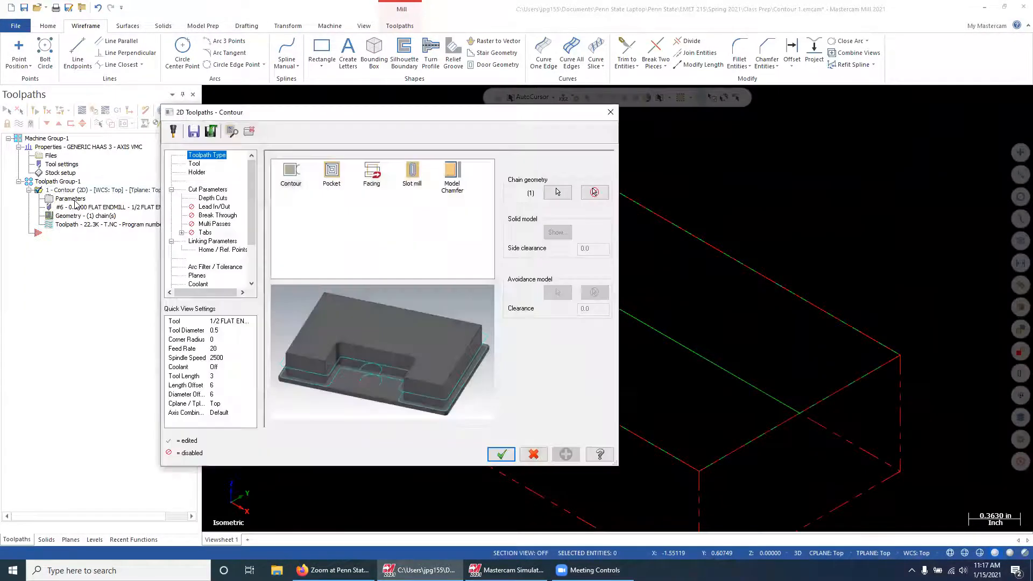
left_click(206, 192)
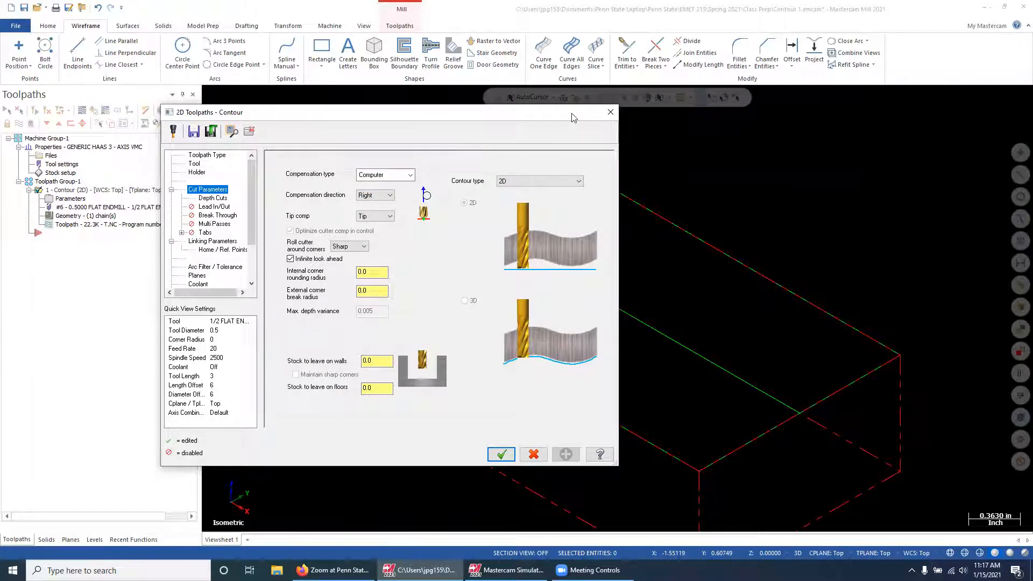
left_click_drag(574, 118, 372, 281)
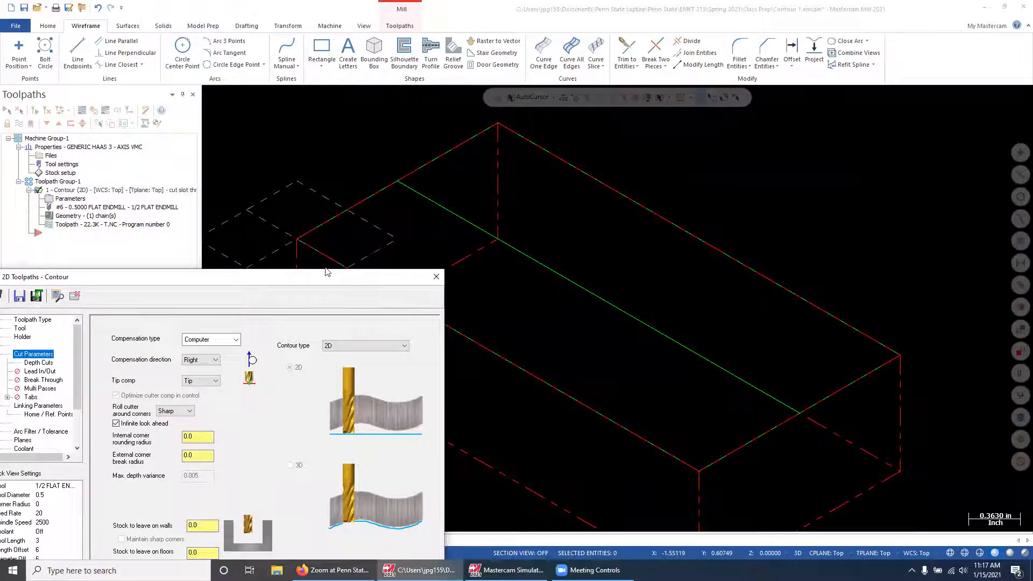
left_click_drag(326, 272, 435, 113)
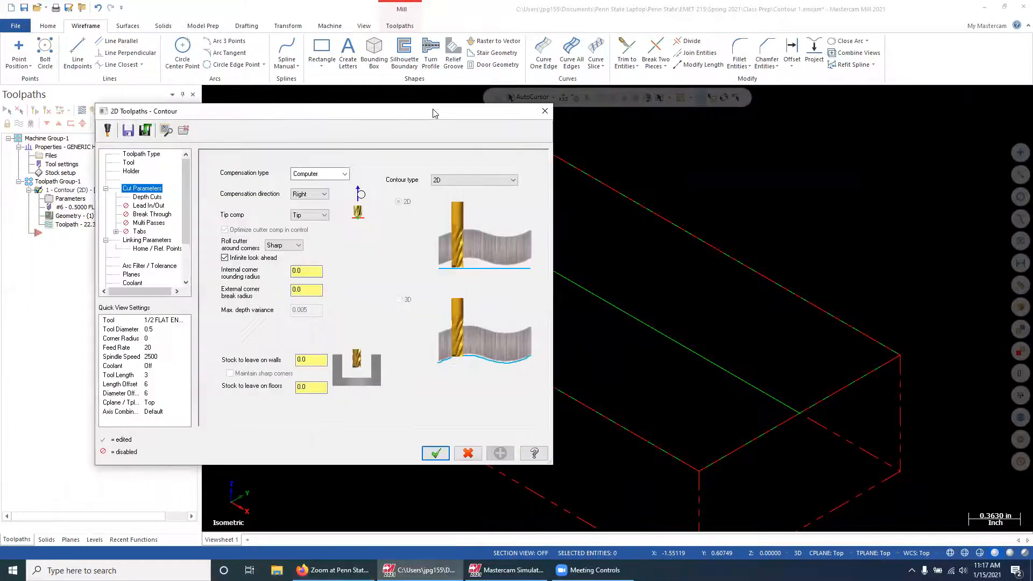
left_click(344, 173)
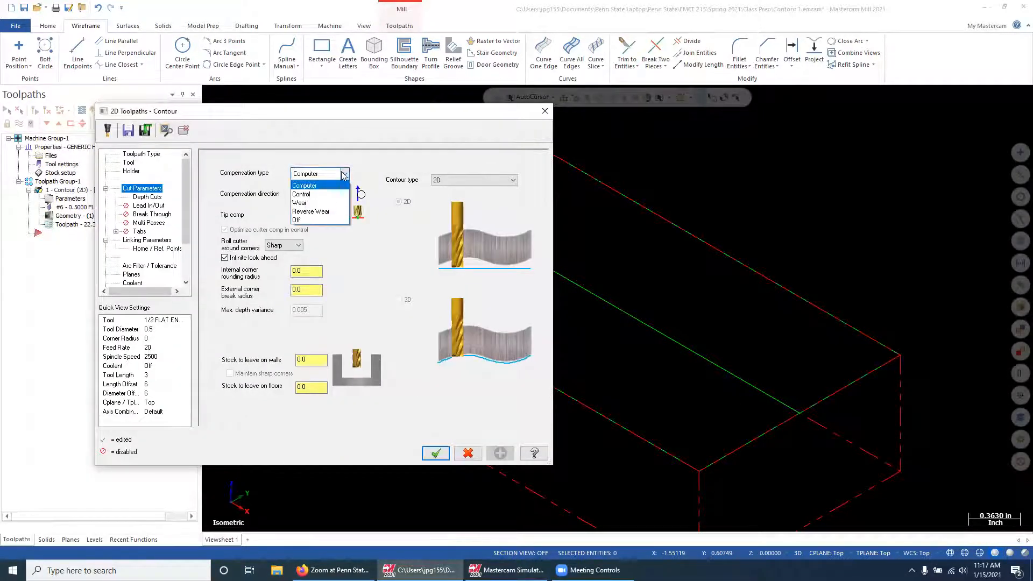
left_click(295, 221)
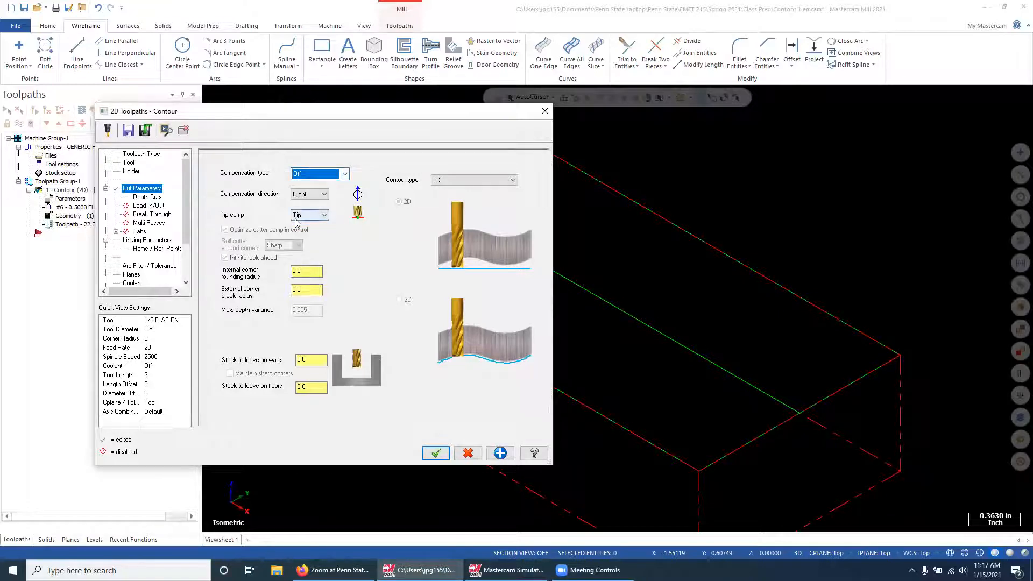
left_click(436, 453)
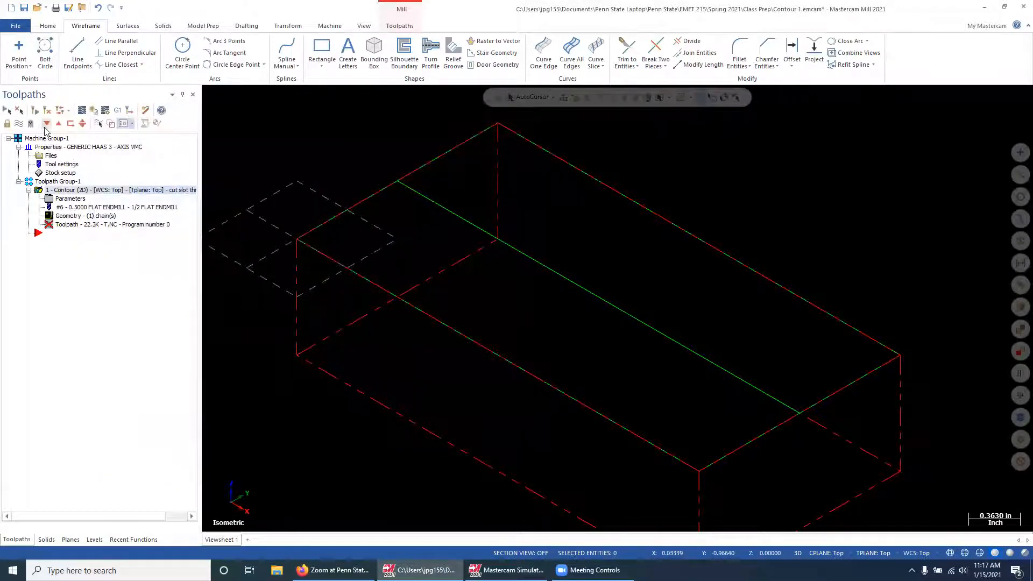
Regenerate the contour toolpath and verify the full cut, replay it from the start up to the third move, and return to the part
left_click(37, 112)
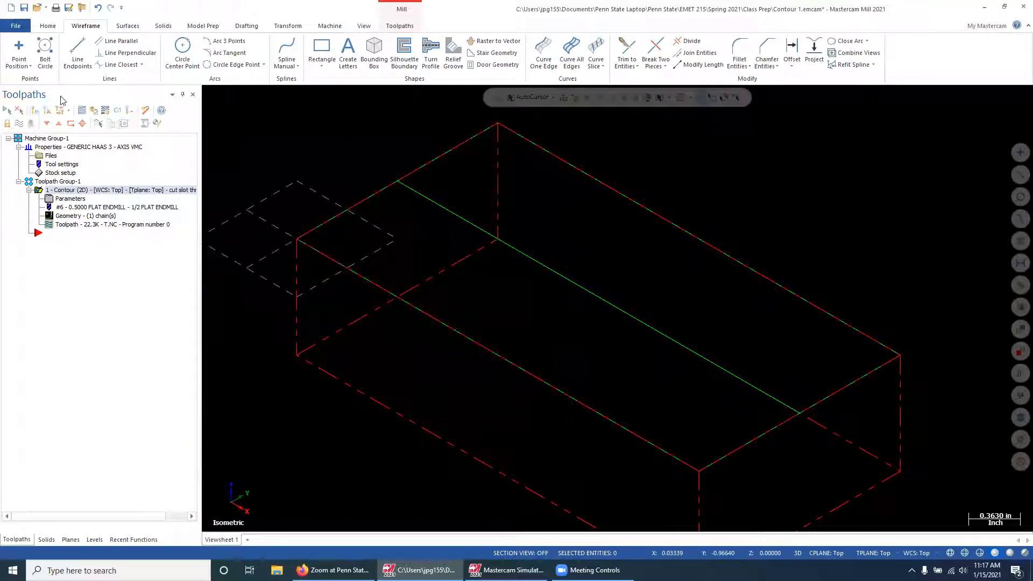
left_click(94, 111)
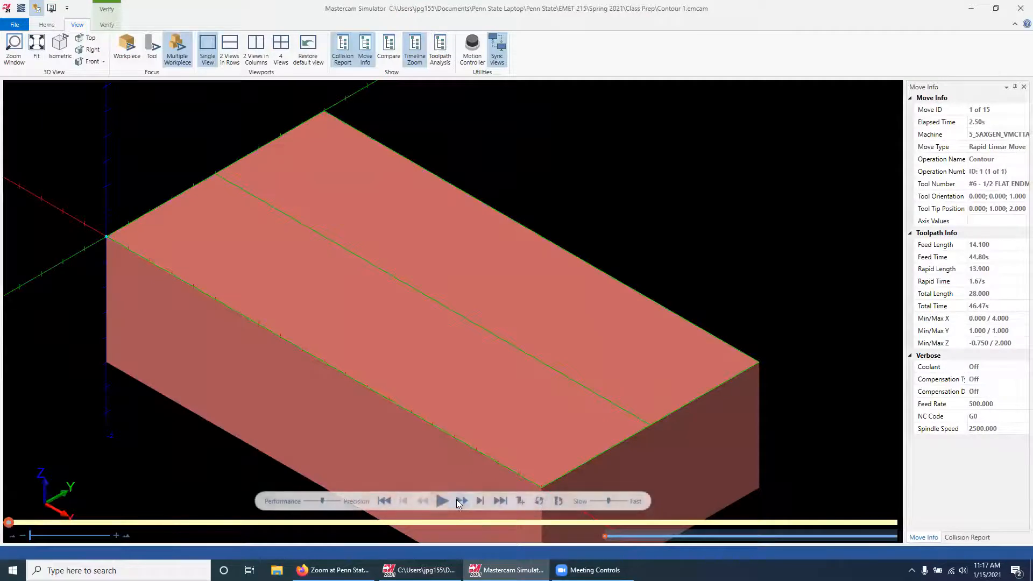
left_click(442, 502)
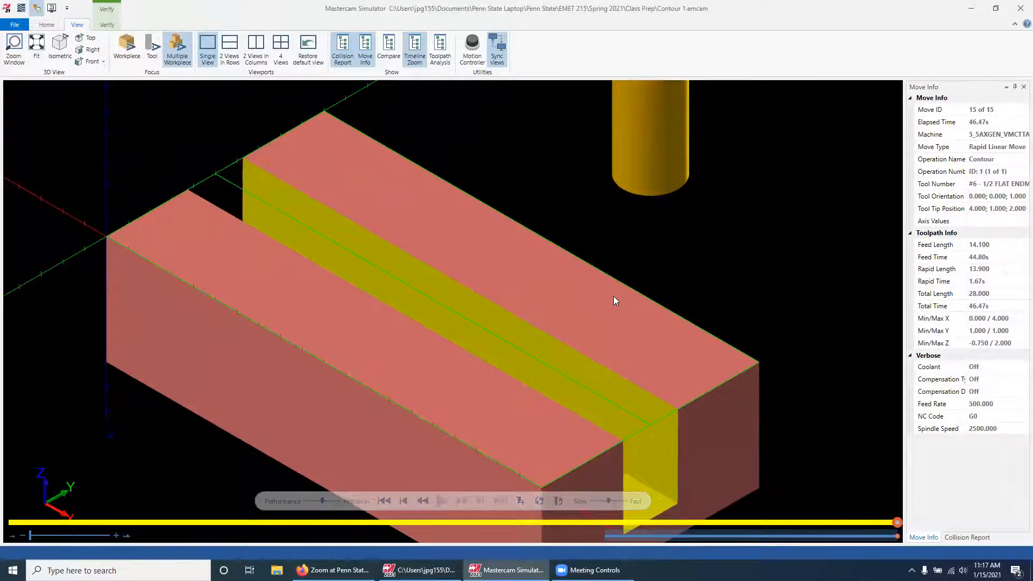
left_click(380, 503)
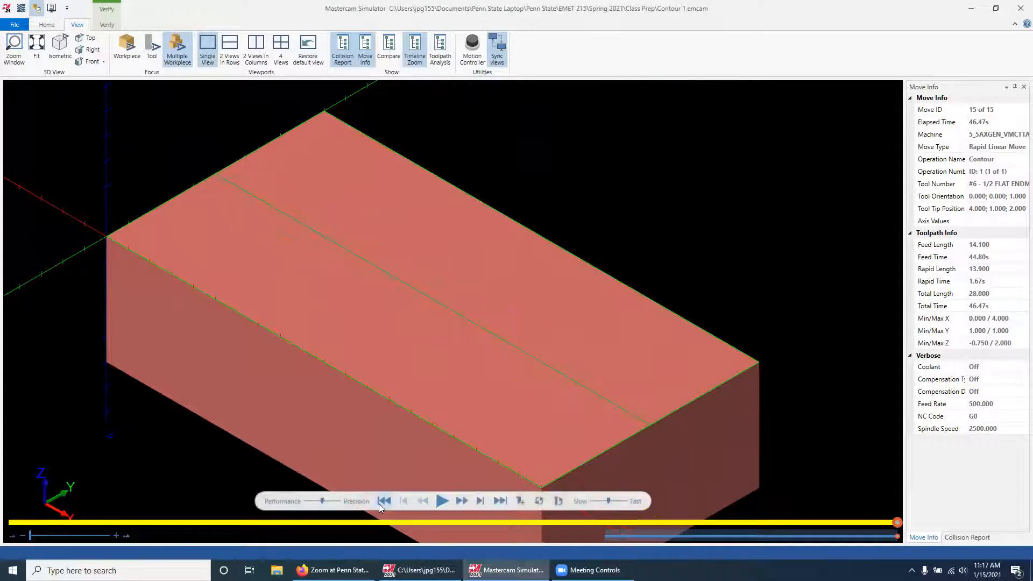
left_click(461, 501)
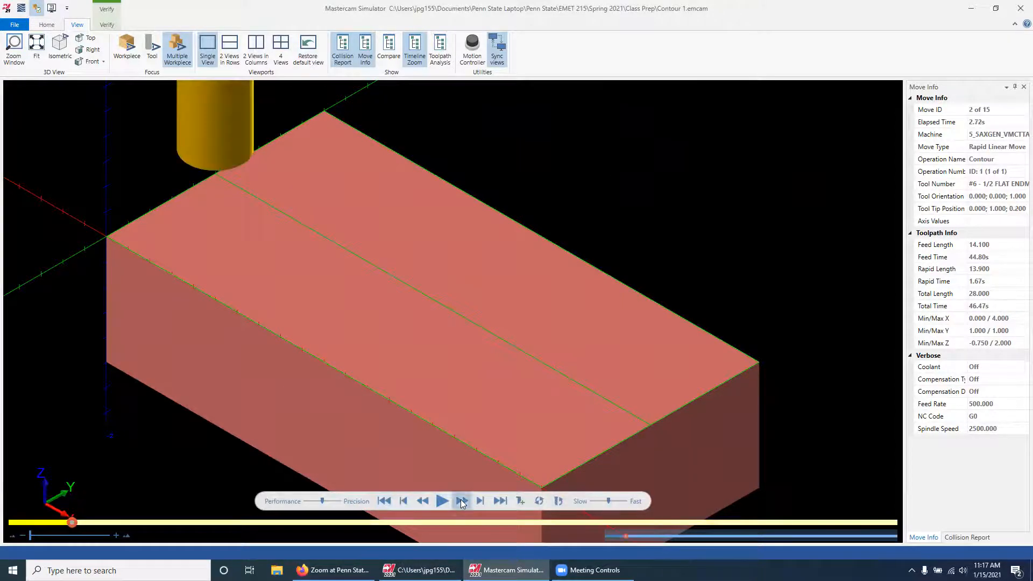
left_click(461, 501)
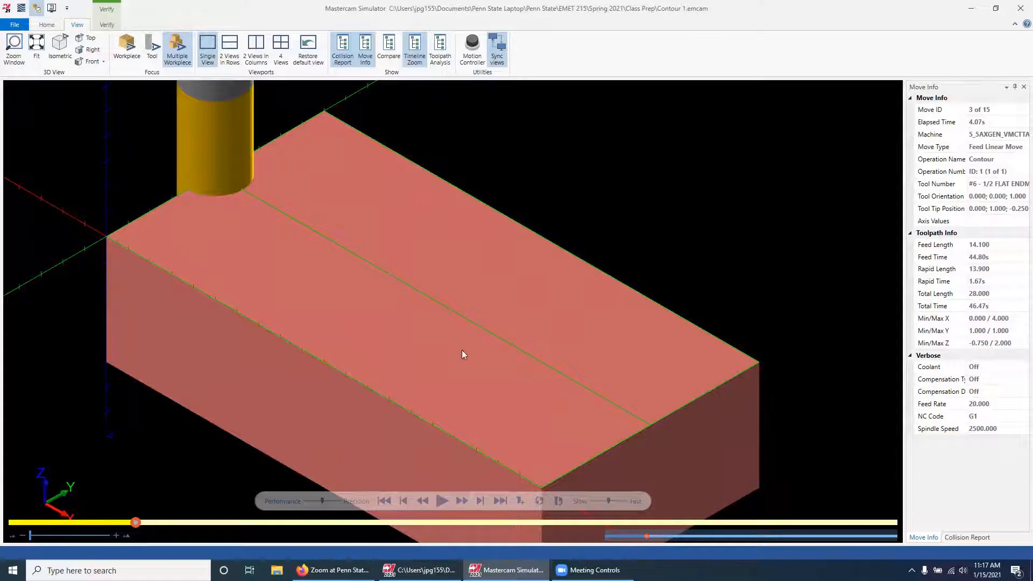
left_click(1020, 8)
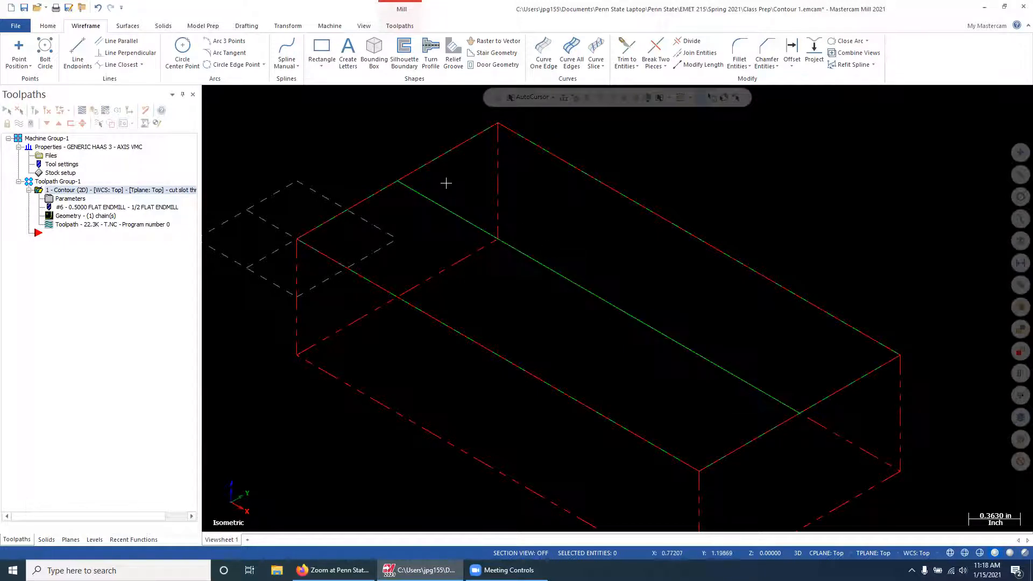
Examine the direction and side of the centre line chain in the contour operation's geometry from the top view
left_click(364, 26)
left_click(120, 52)
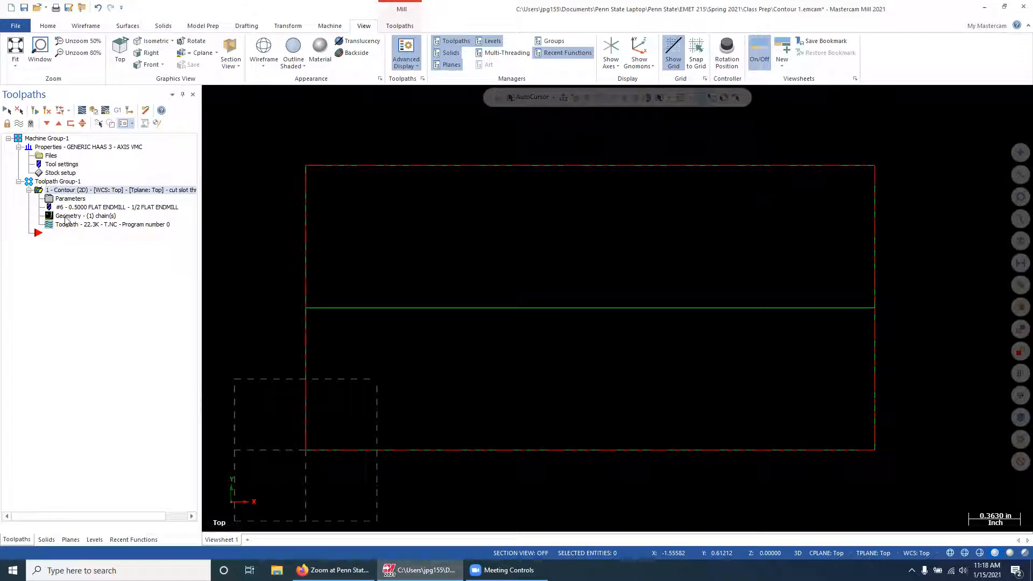
left_click(67, 215)
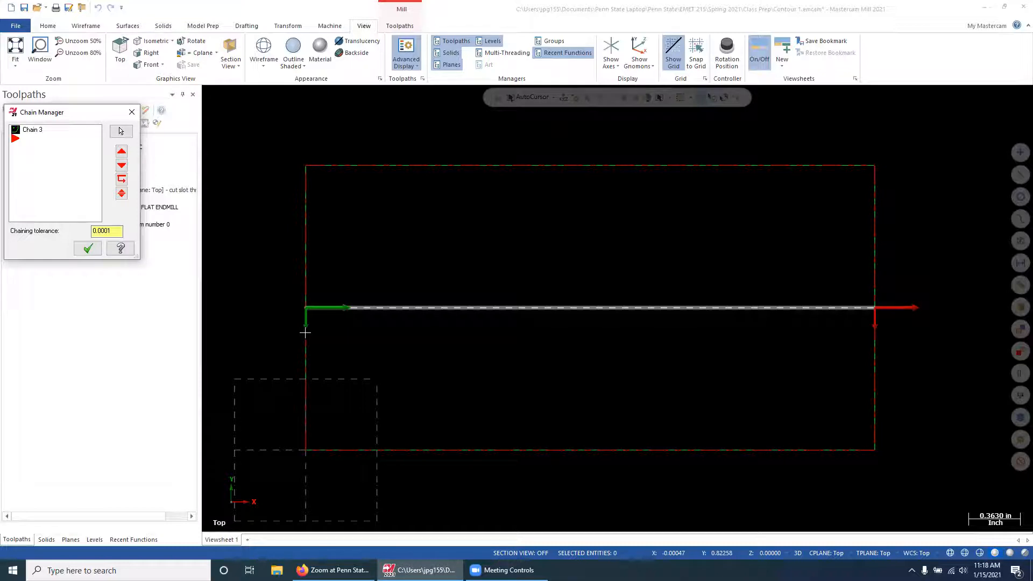
left_click(86, 249)
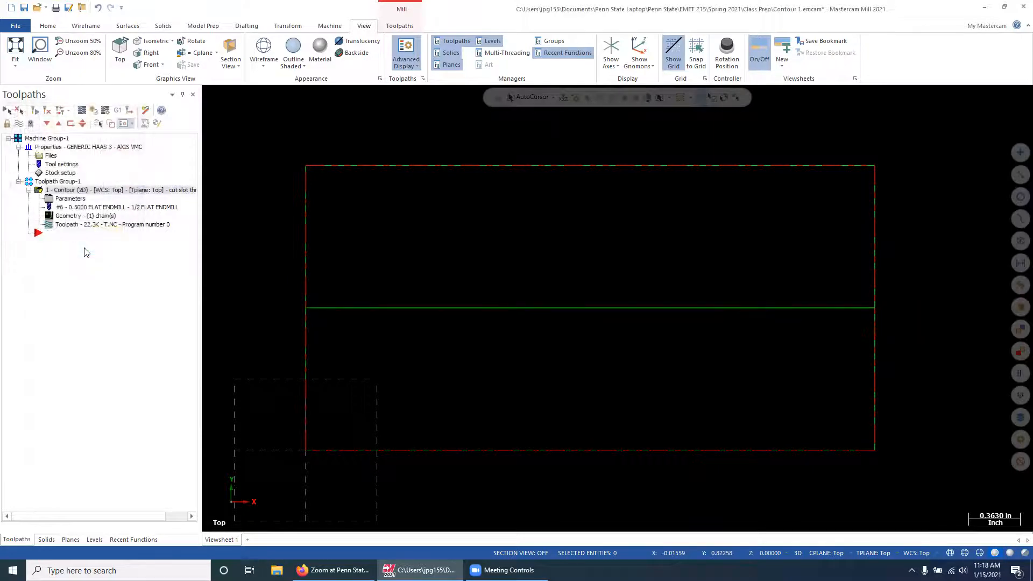
double_click(79, 217)
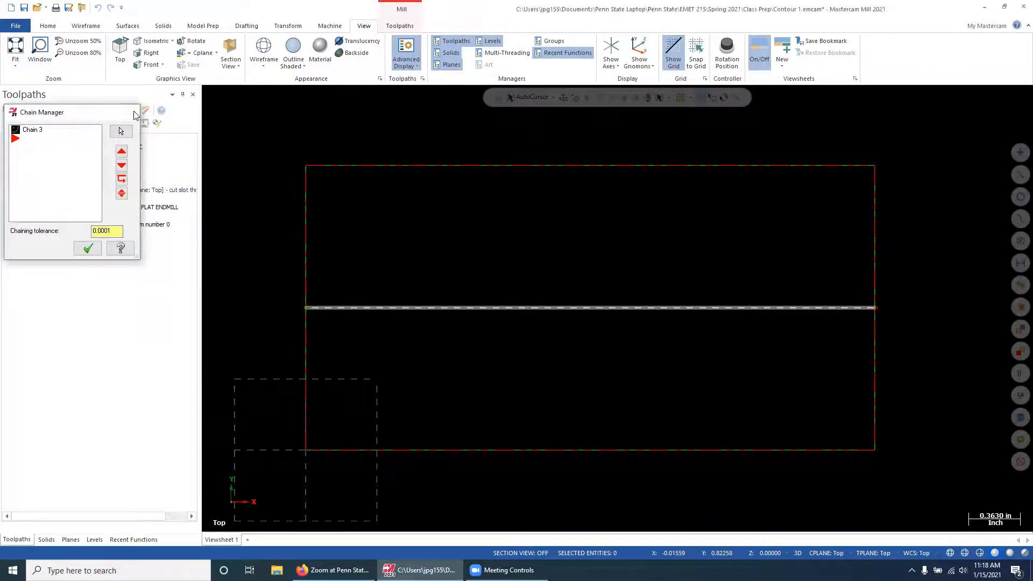
left_click(132, 111)
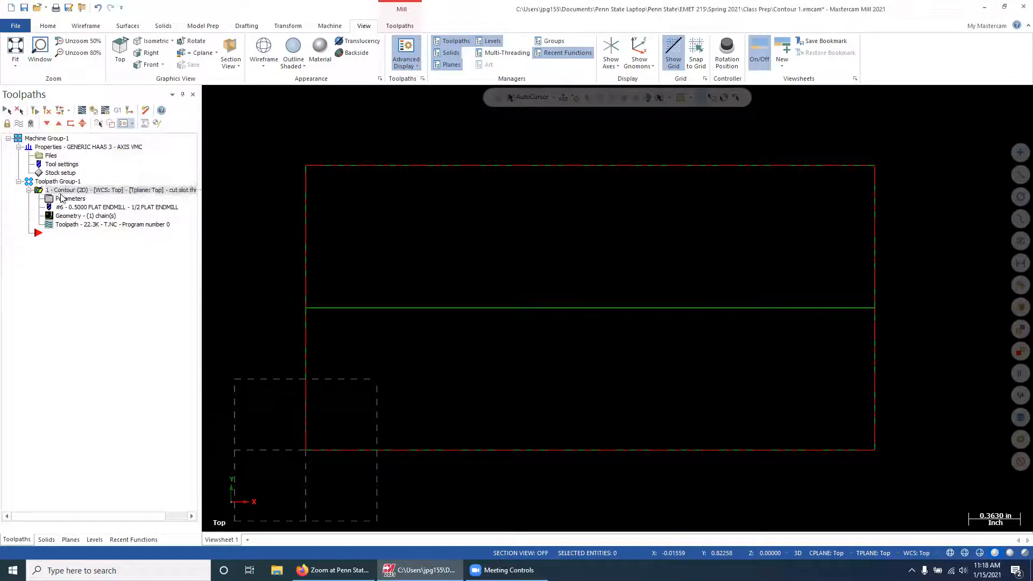
Set the contour operation's cutter compensation type to Computer in its cut parameters and regenerate the toolpath
double_click(63, 198)
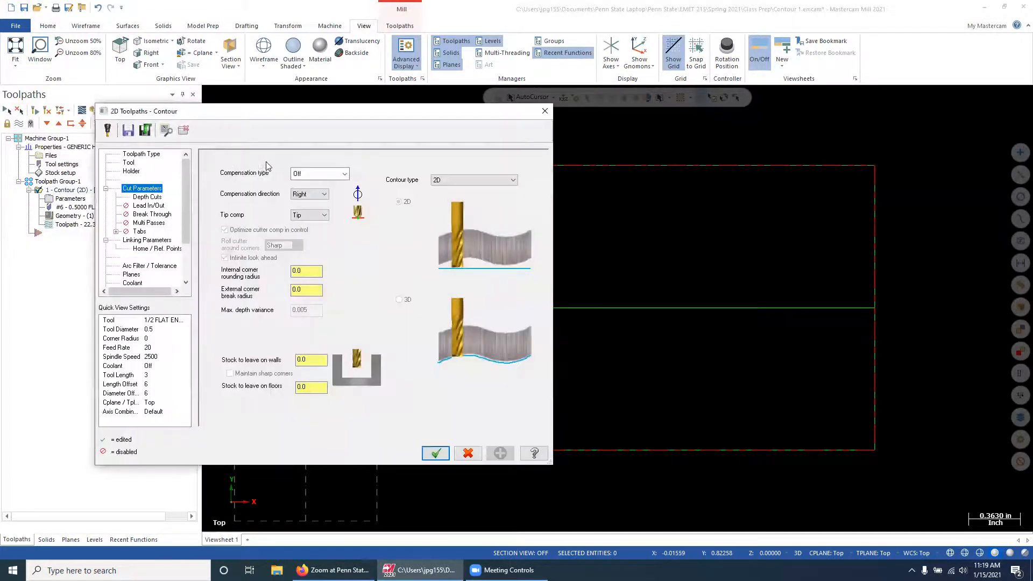
left_click(344, 174)
left_click(312, 183)
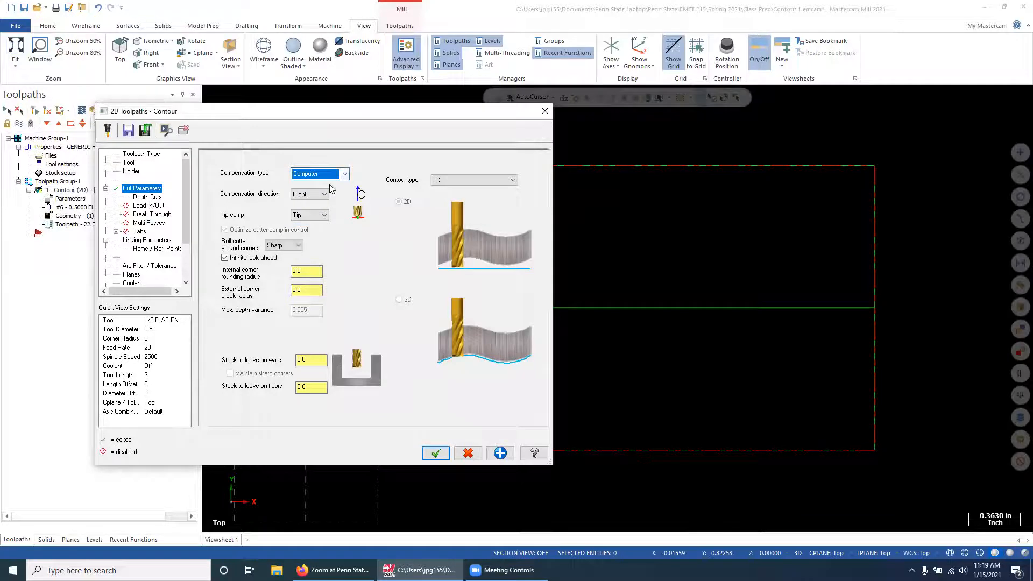
left_click(436, 453)
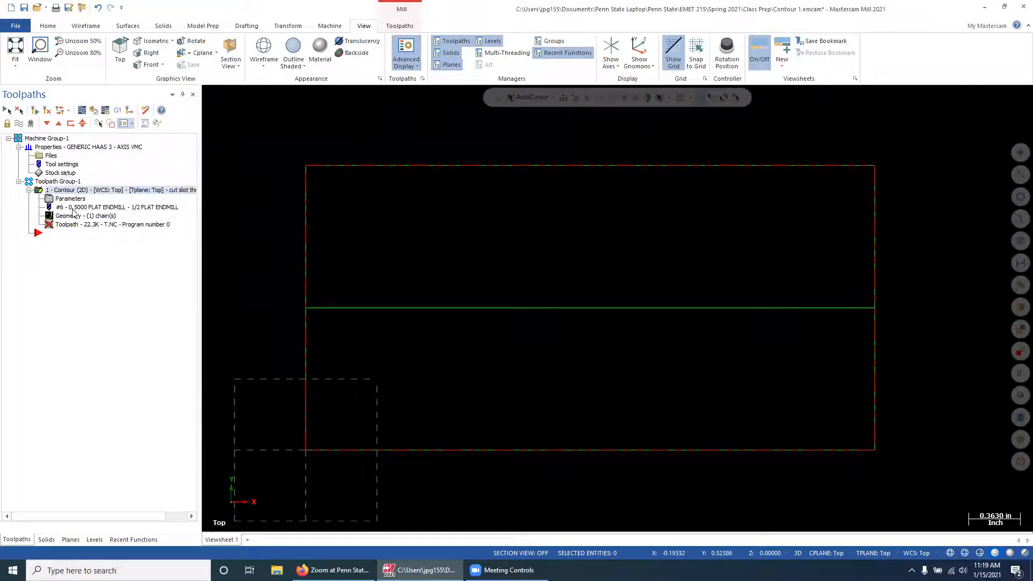
left_click(33, 111)
Change the side of the contour operation's centre line chain to the +Y side and regenerate the toolpath
left_click(65, 215)
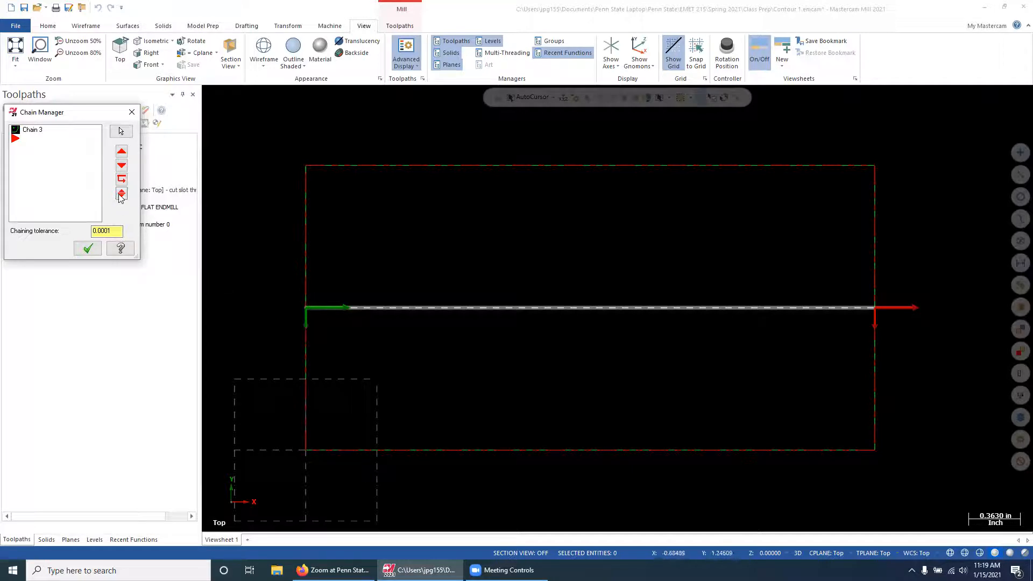
right_click(43, 147)
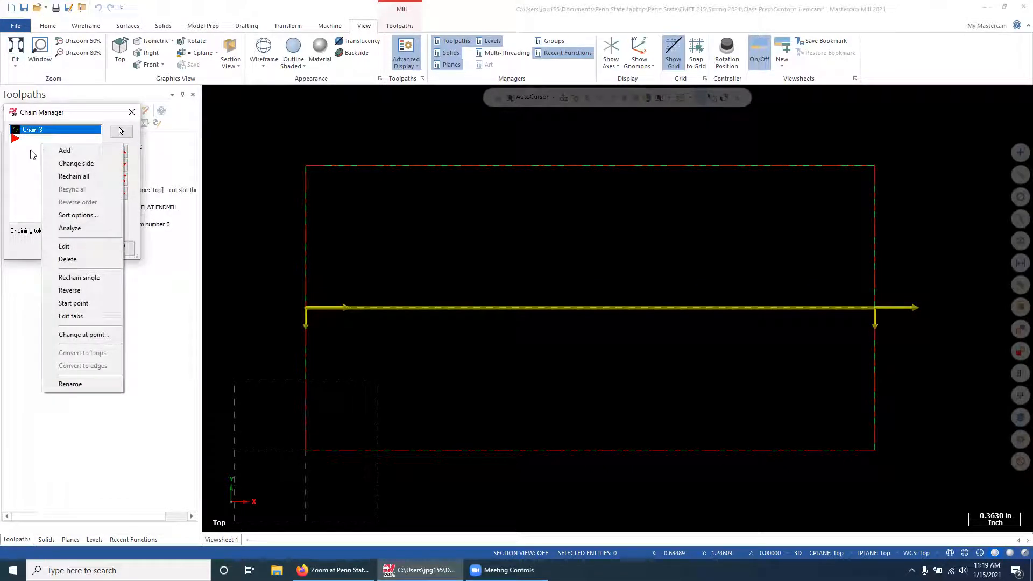
left_click(91, 169)
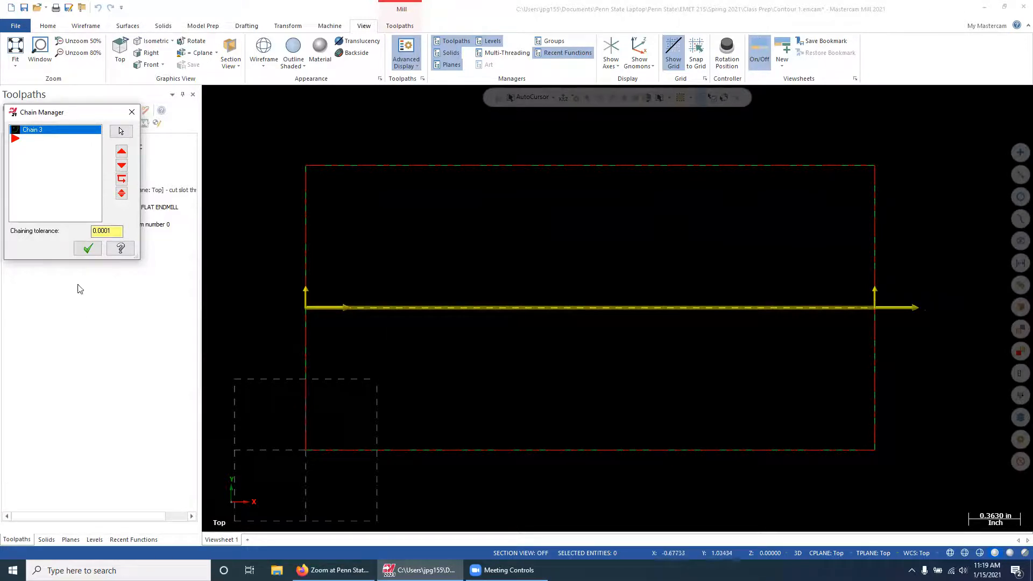
left_click(87, 248)
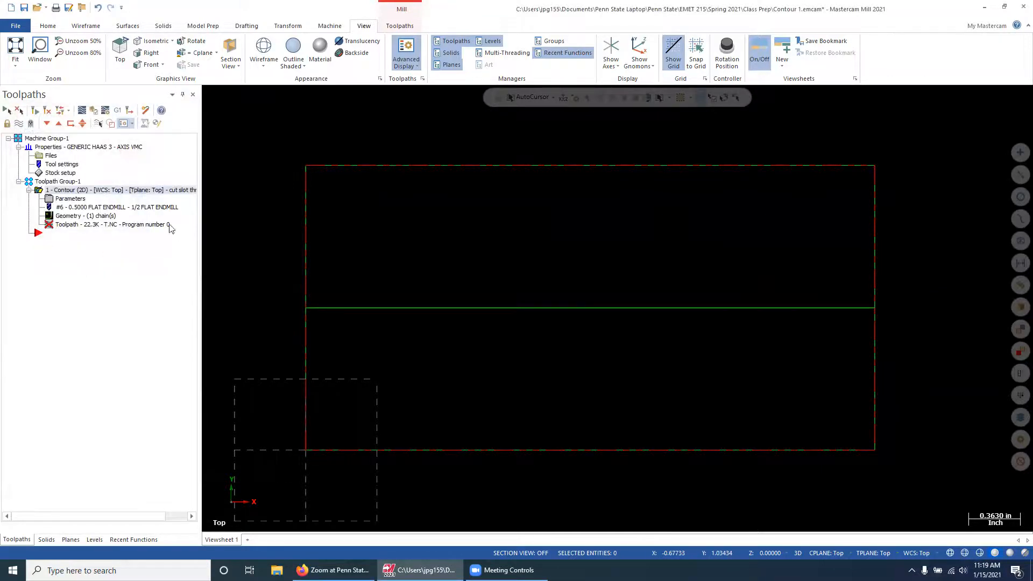
left_click(33, 113)
Verify the contour operation in isometric view by playing the simulated cut along the centre line
left_click(93, 111)
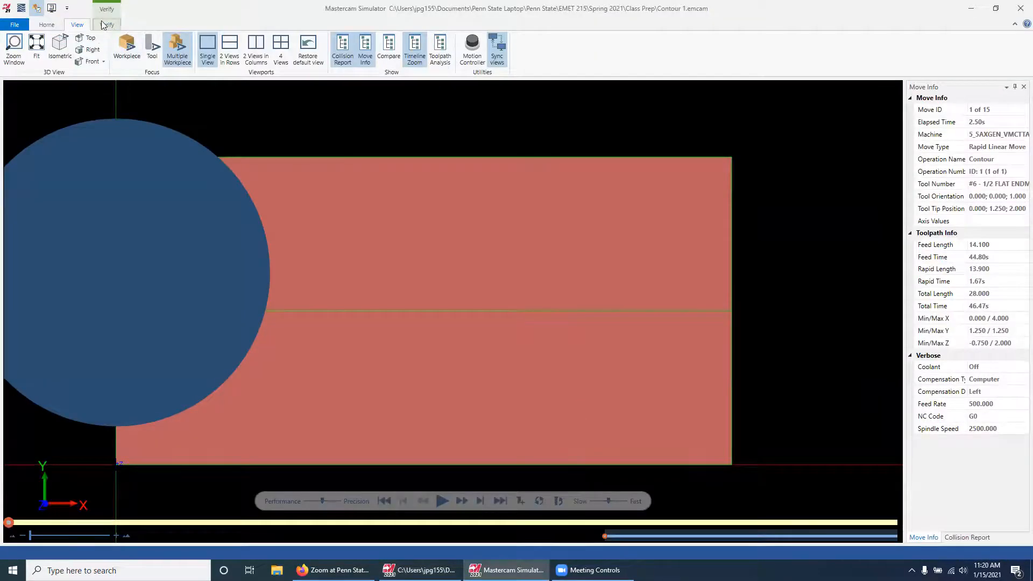
left_click(60, 47)
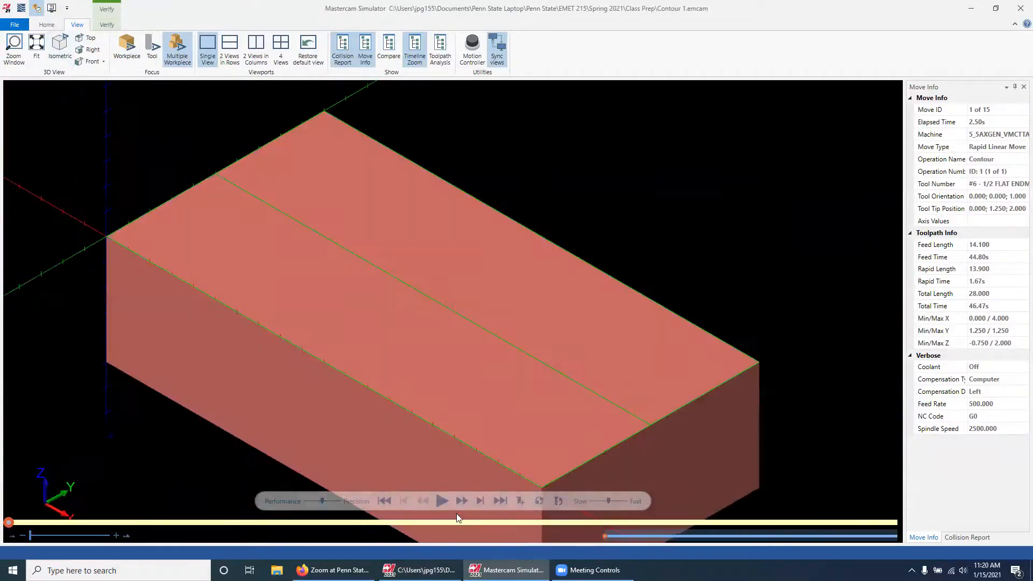
left_click(443, 501)
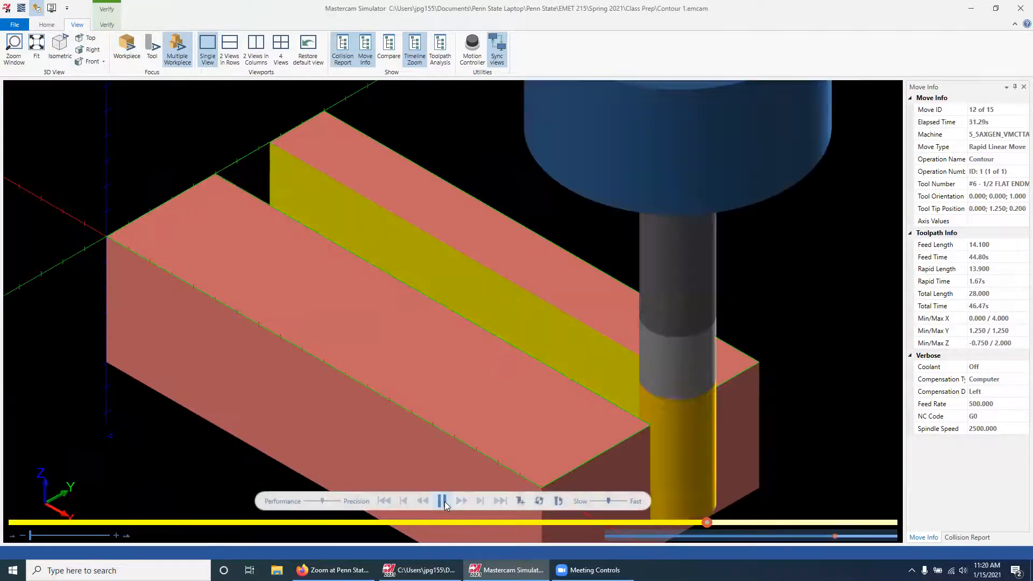